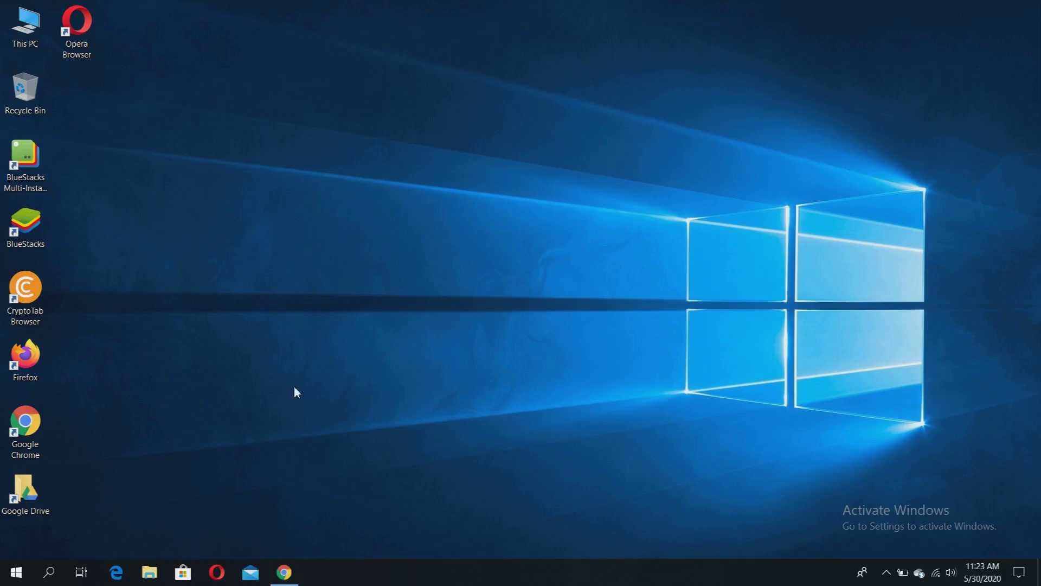
- Load the Backup and Sync download page in a new Chrome tab
{"action": "left_click", "coordinate": [284, 572]}
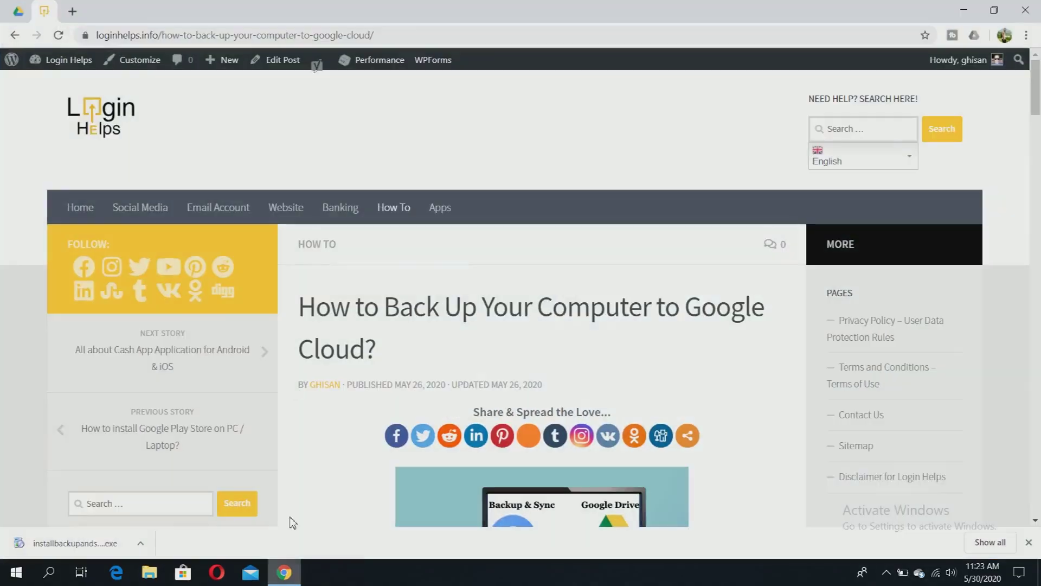
{"action": "left_click", "coordinate": [72, 12]}
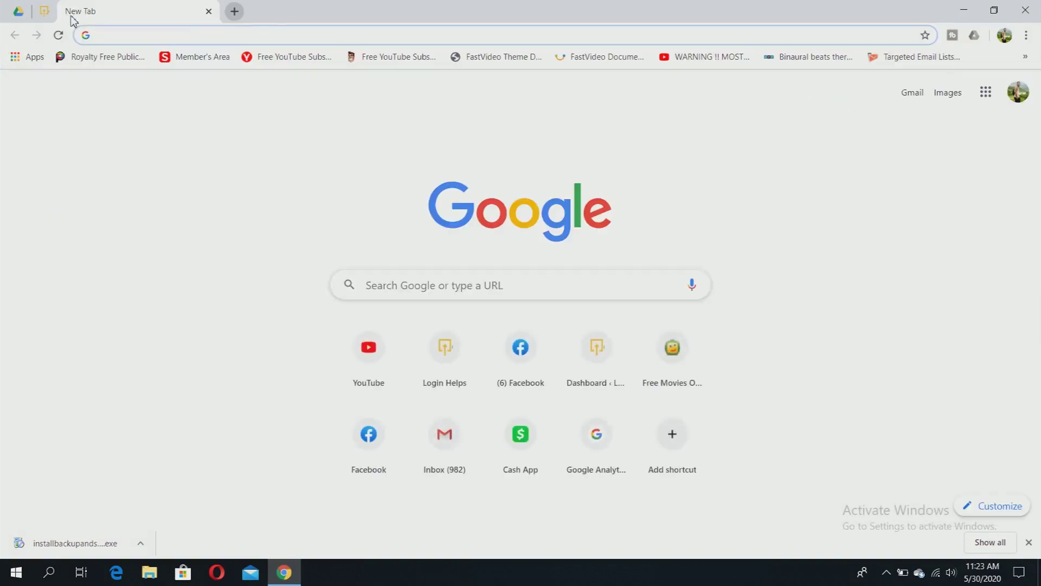
{"action": "type", "text": "https://www.google.com/intl/en-GB_ALL/drive/download/backup-and-sync/"}
{"action": "key", "text": "Return"}
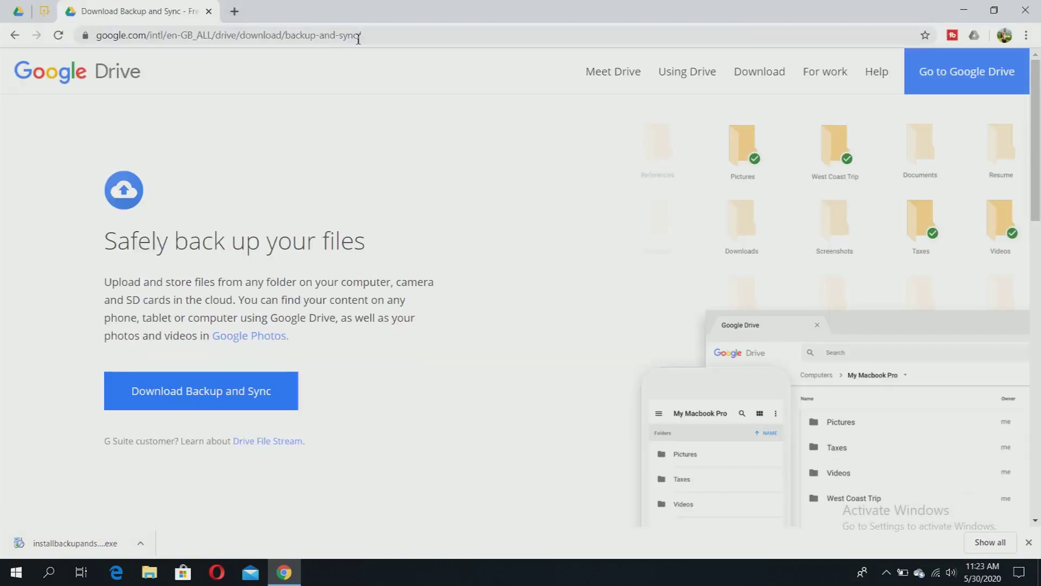
{"action": "left_click", "coordinate": [372, 36]}
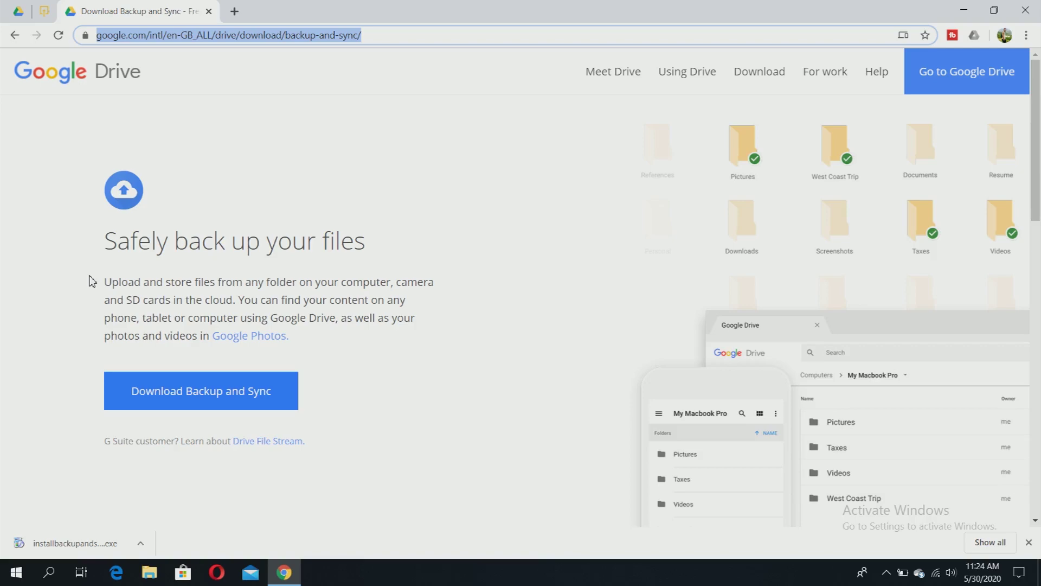
- Scroll through the download page and start the Backup and Sync download
{"action": "left_click", "coordinate": [288, 241]}
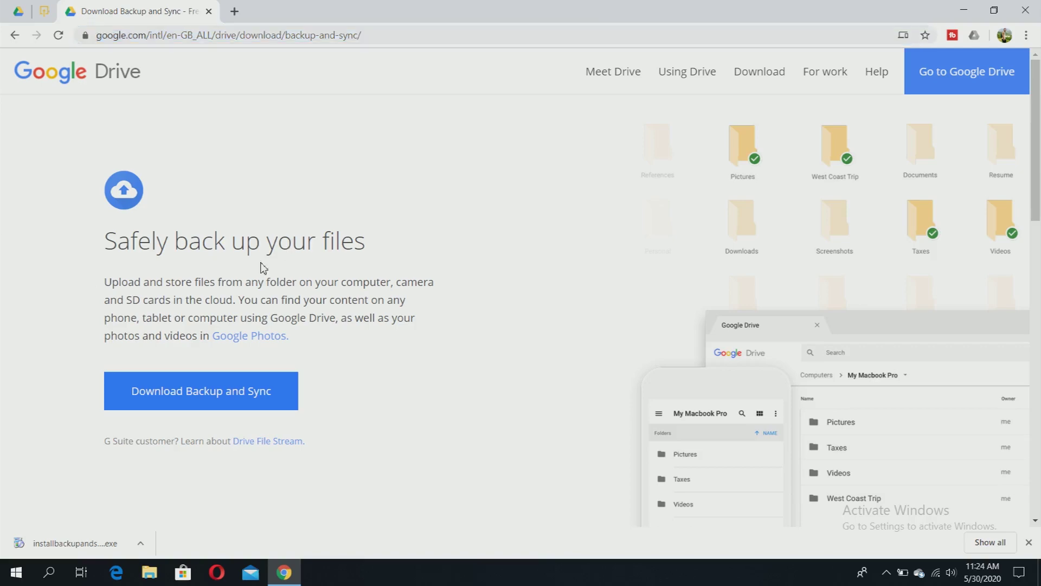
{"action": "scroll", "coordinate": [491, 260], "scroll_direction": "down", "scroll_amount": 1}
{"action": "scroll", "coordinate": [492, 259], "scroll_direction": "down", "scroll_amount": 5}
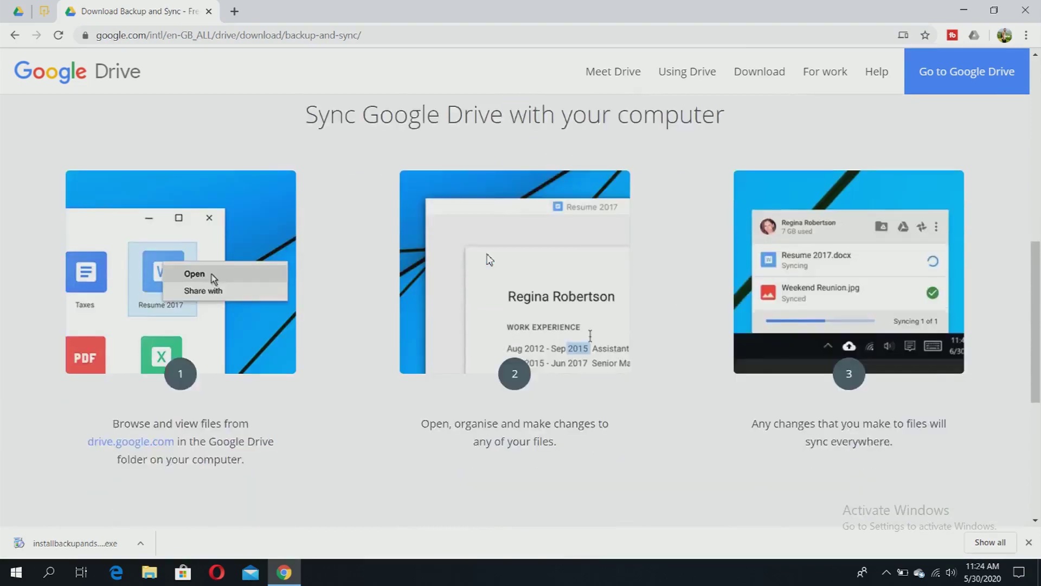
{"action": "scroll", "coordinate": [491, 258], "scroll_direction": "down", "scroll_amount": 5}
{"action": "scroll", "coordinate": [489, 260], "scroll_direction": "up", "scroll_amount": 15}
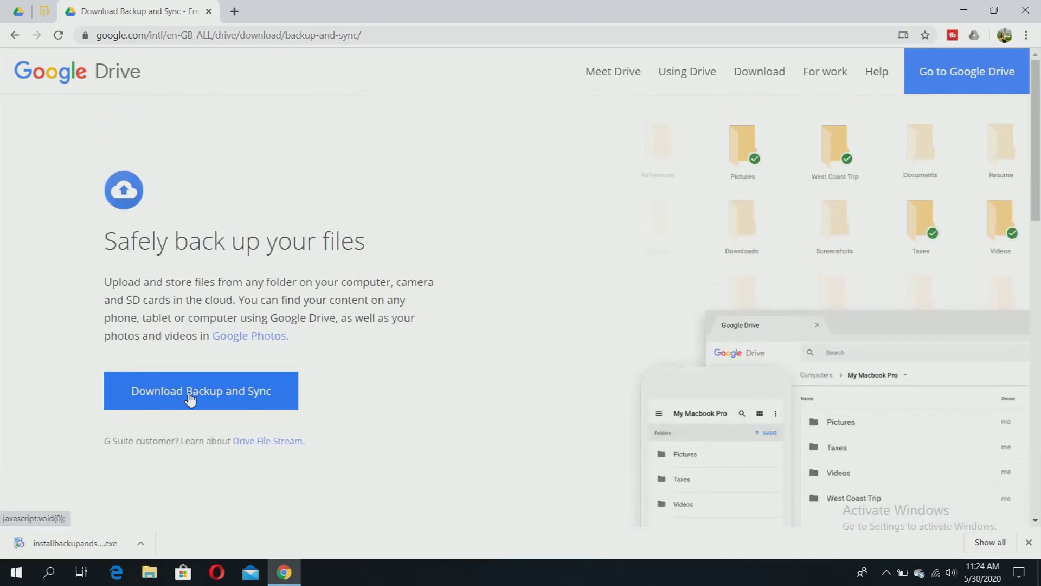
{"action": "left_click", "coordinate": [225, 402]}
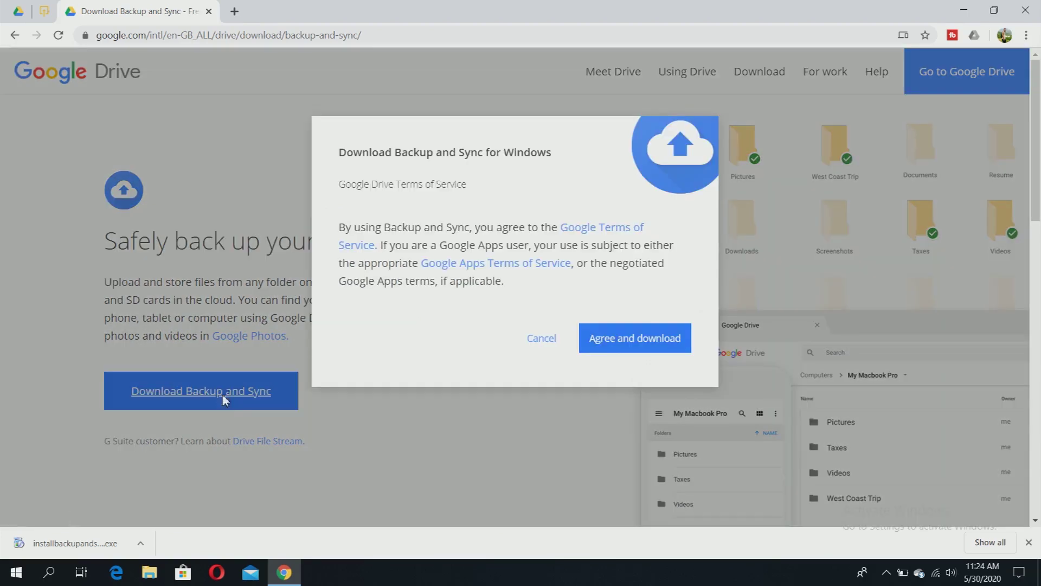
- Agree to the terms, download the Backup and Sync installer and check its download options
{"action": "left_click", "coordinate": [643, 343]}
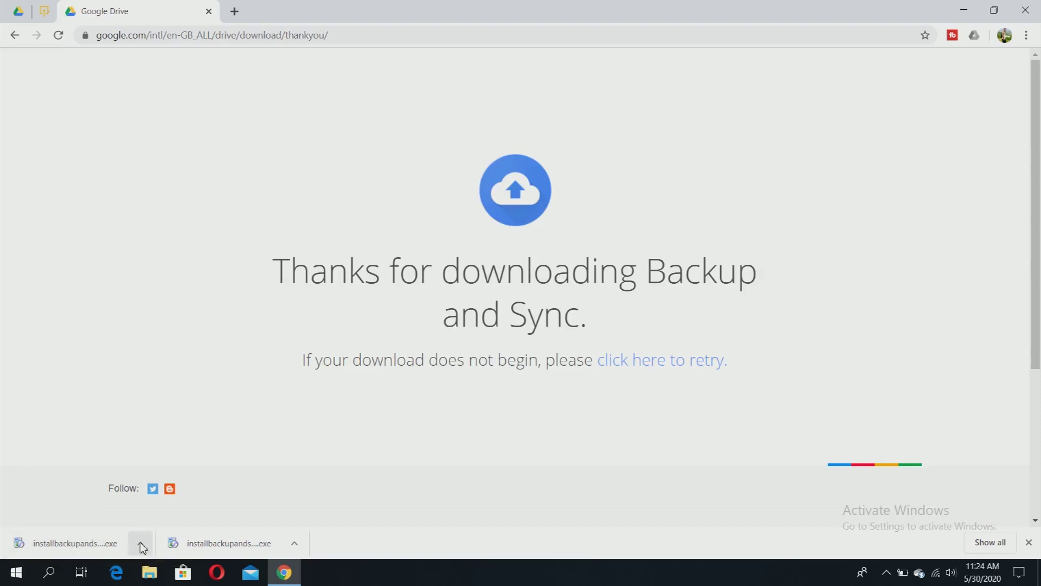
{"action": "left_click", "coordinate": [140, 544]}
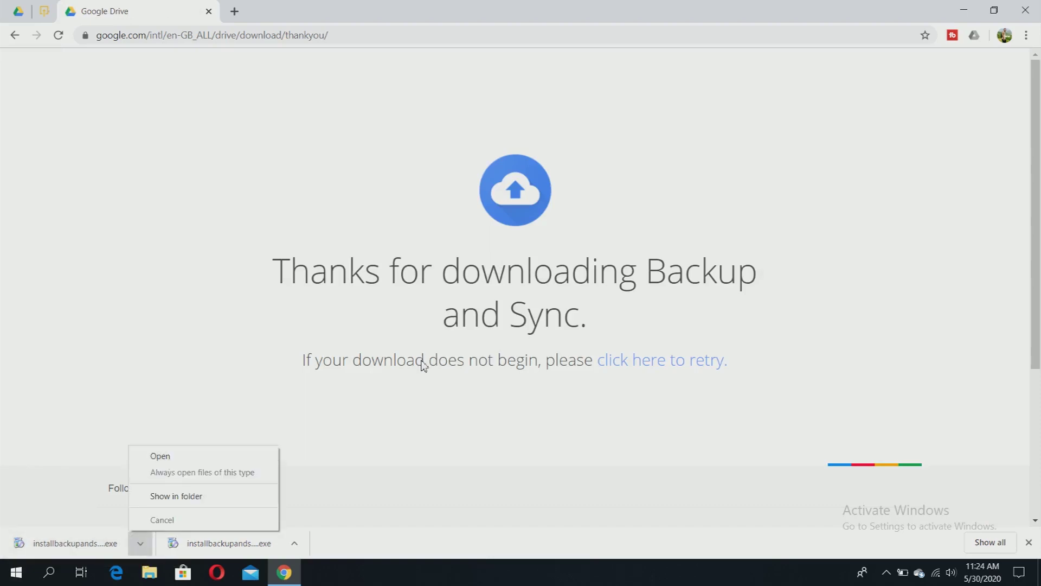
{"action": "left_click", "coordinate": [363, 317]}
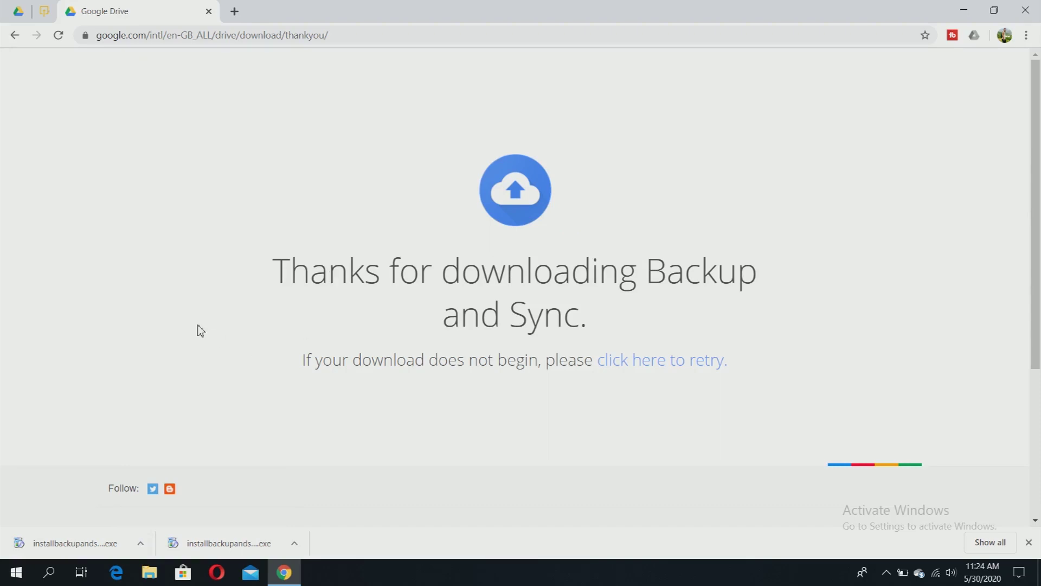
{"action": "left_click", "coordinate": [50, 576]}
- Search Windows for 'ba' and launch Backup and Sync from Google
{"action": "type", "text": "ba"}
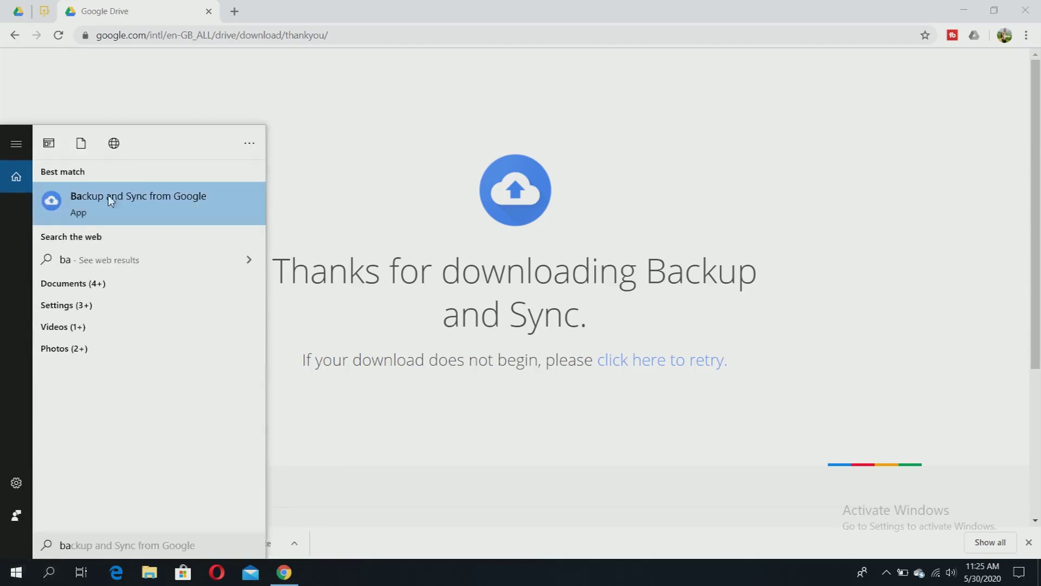
{"action": "left_click", "coordinate": [122, 205]}
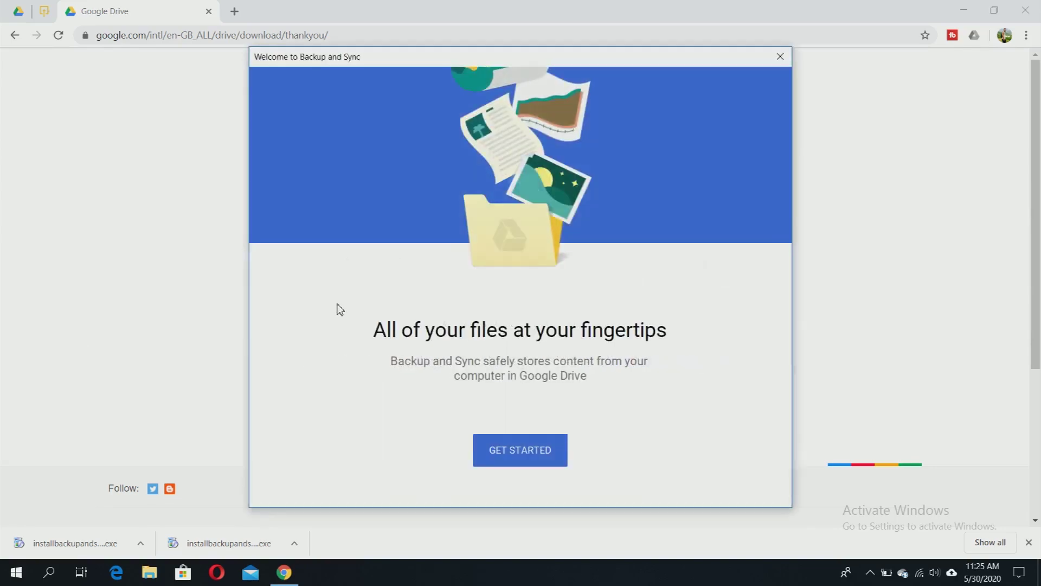
- Start setup and sign in with the Google account's email and password
{"action": "left_click", "coordinate": [529, 458]}
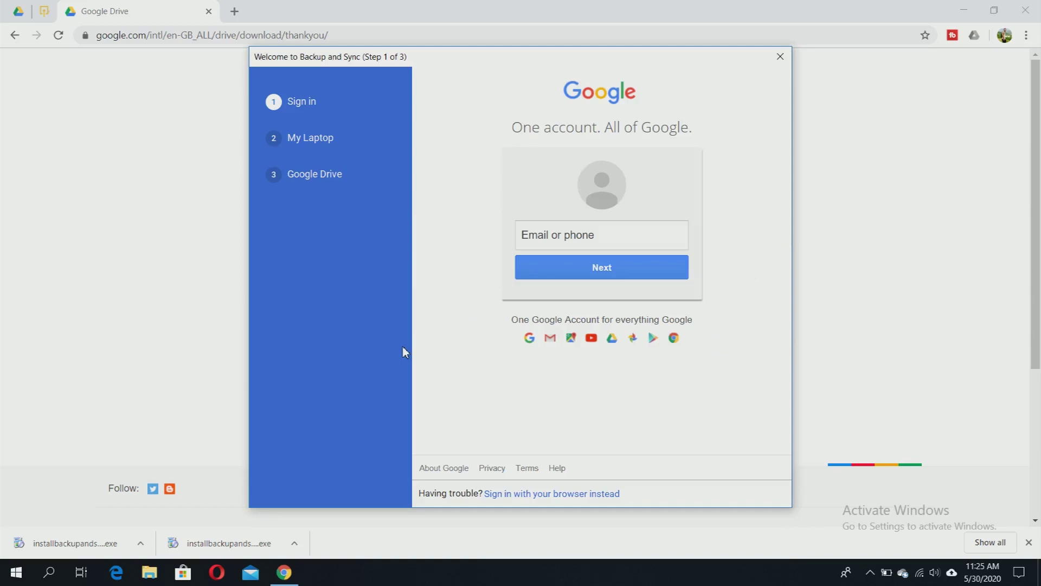
{"action": "left_click", "coordinate": [642, 237]}
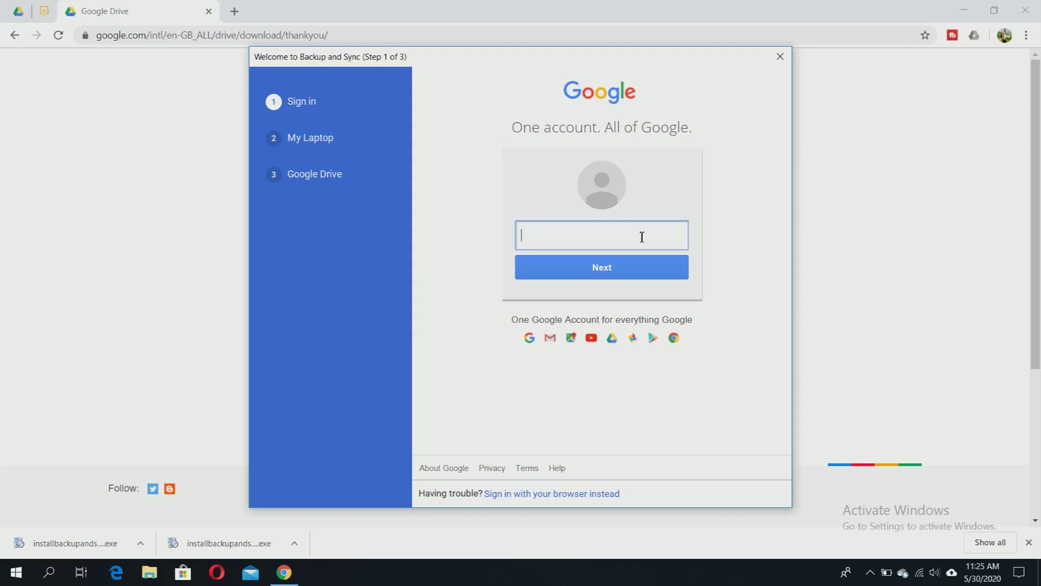
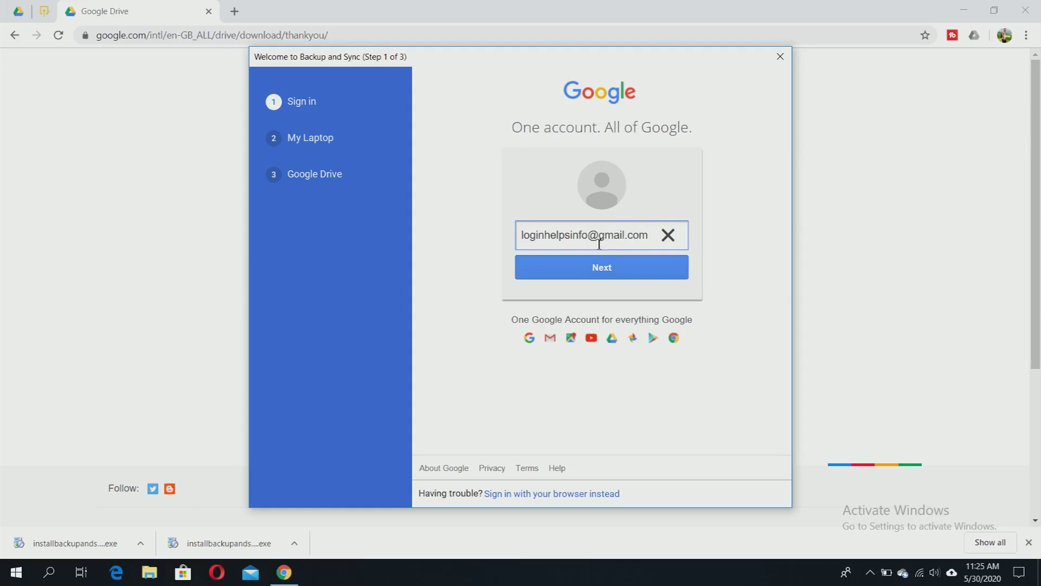
{"action": "left_click_drag", "start_coordinate": [589, 234], "coordinate": [650, 231]}
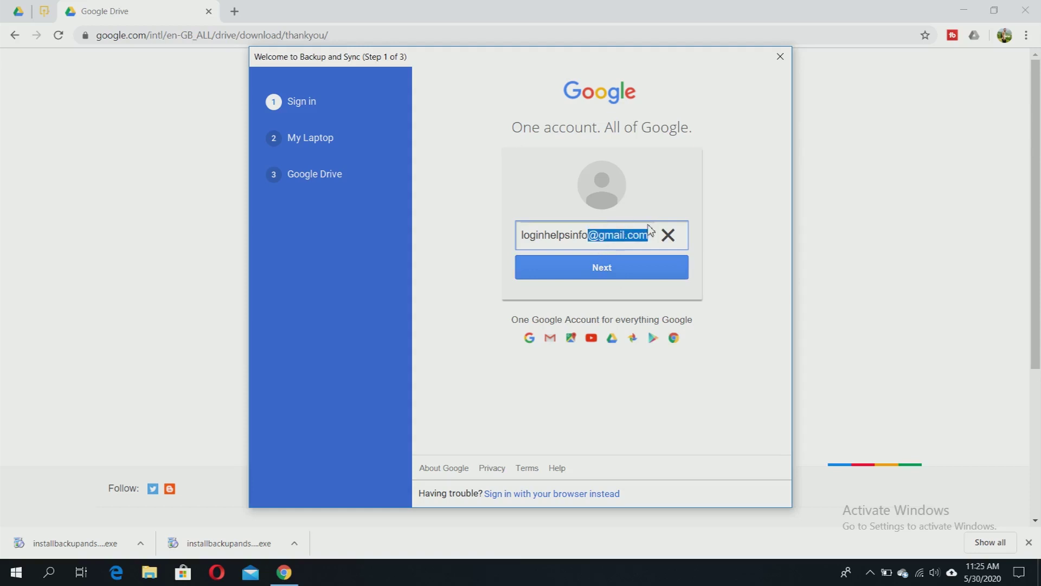
{"action": "key", "text": "BackSpace"}
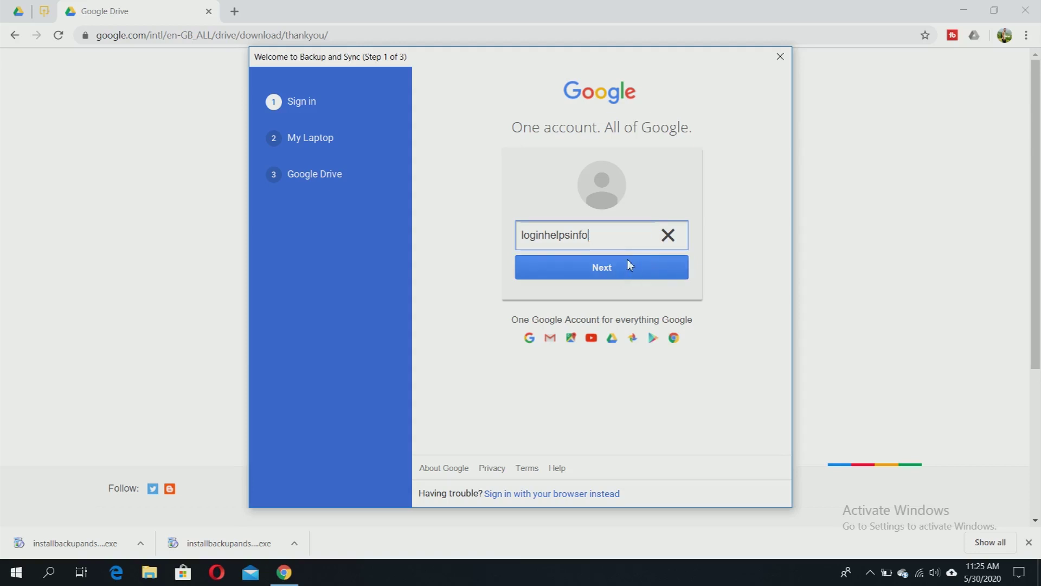
{"action": "left_click", "coordinate": [601, 277]}
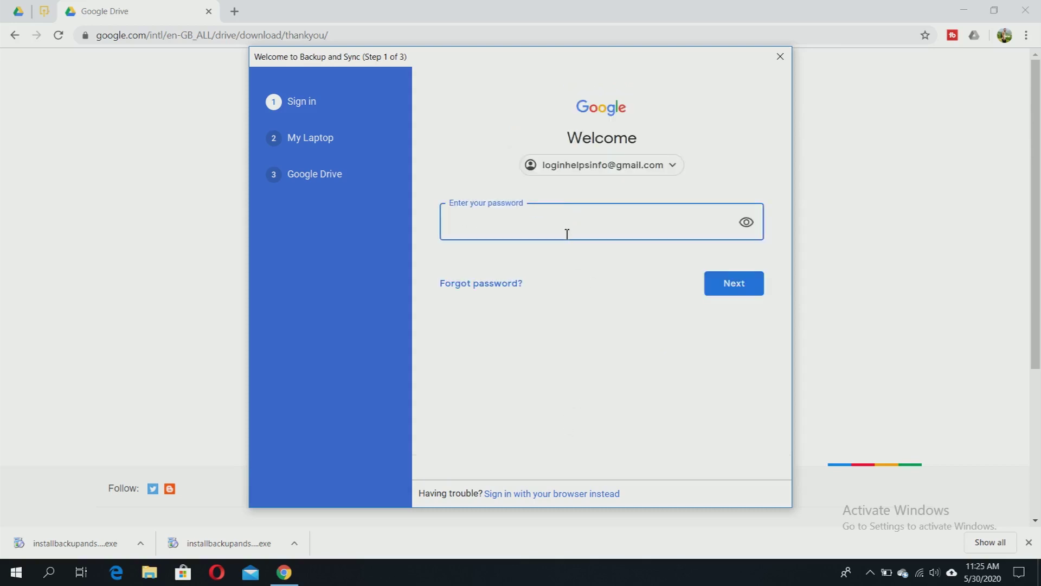
{"action": "type", "text": "*********"}
{"action": "left_click", "coordinate": [749, 286]}
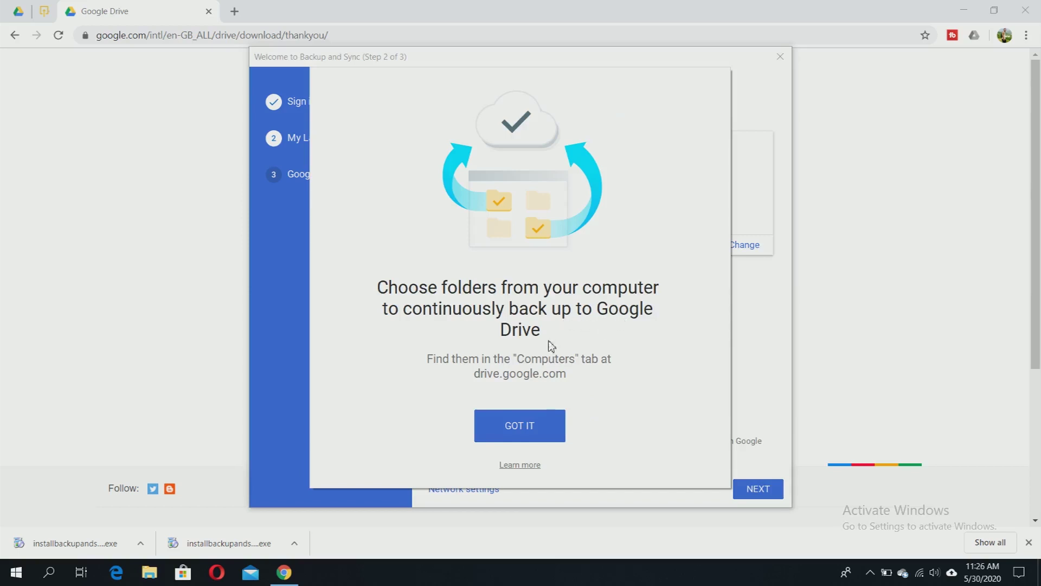
- Dismiss the folder intro and browse the folder picker without adding a folder
{"action": "left_click", "coordinate": [519, 427]}
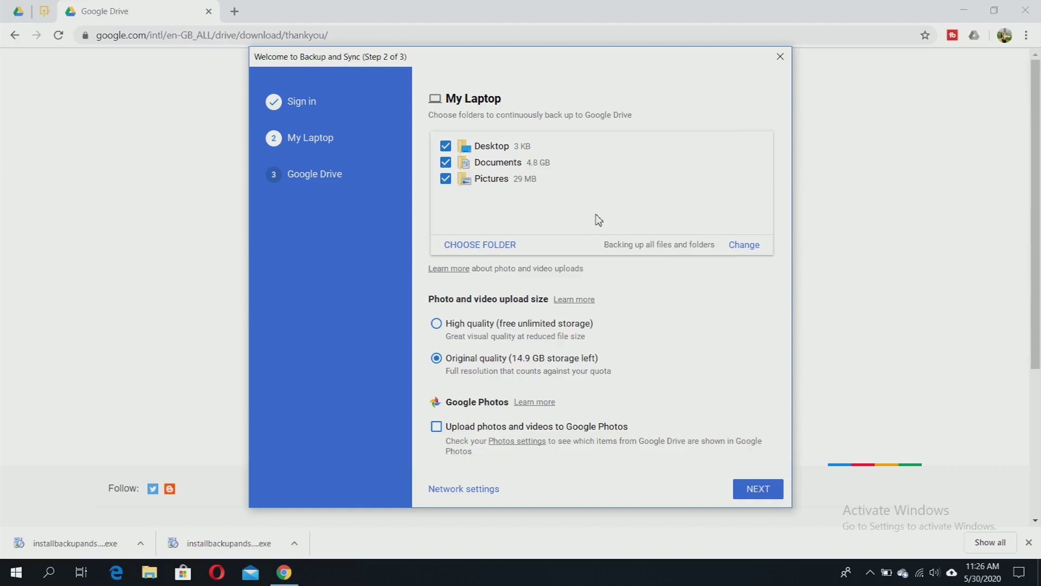
{"action": "left_click", "coordinate": [475, 247]}
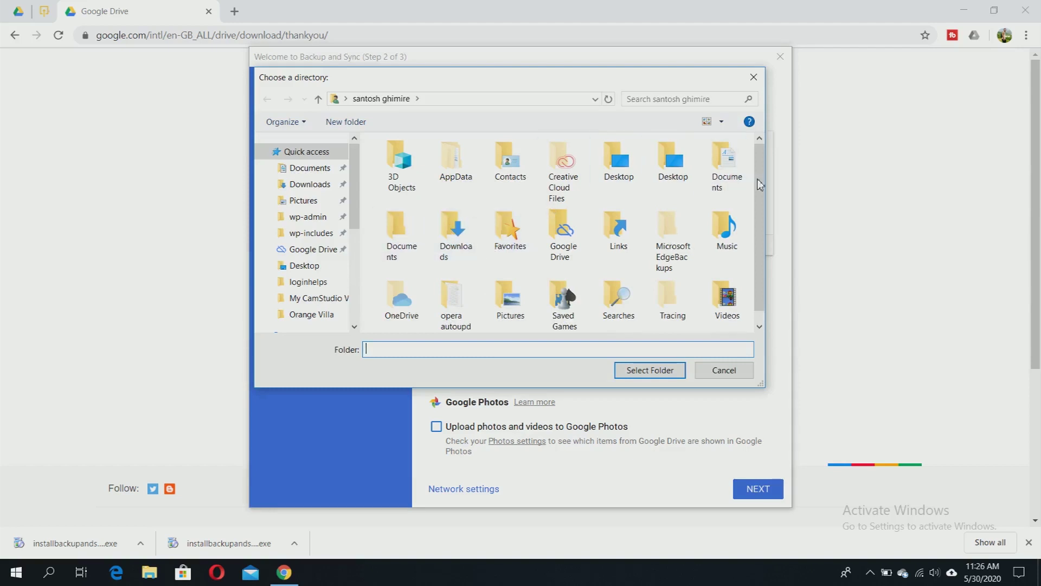
{"action": "left_click_drag", "start_coordinate": [762, 186], "coordinate": [778, 253]}
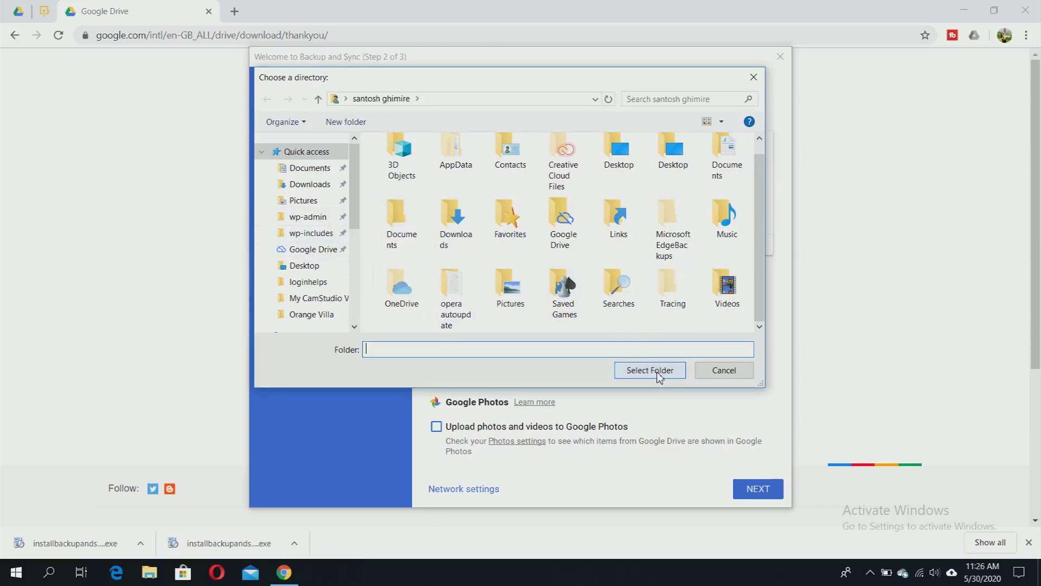
{"action": "left_click", "coordinate": [510, 223]}
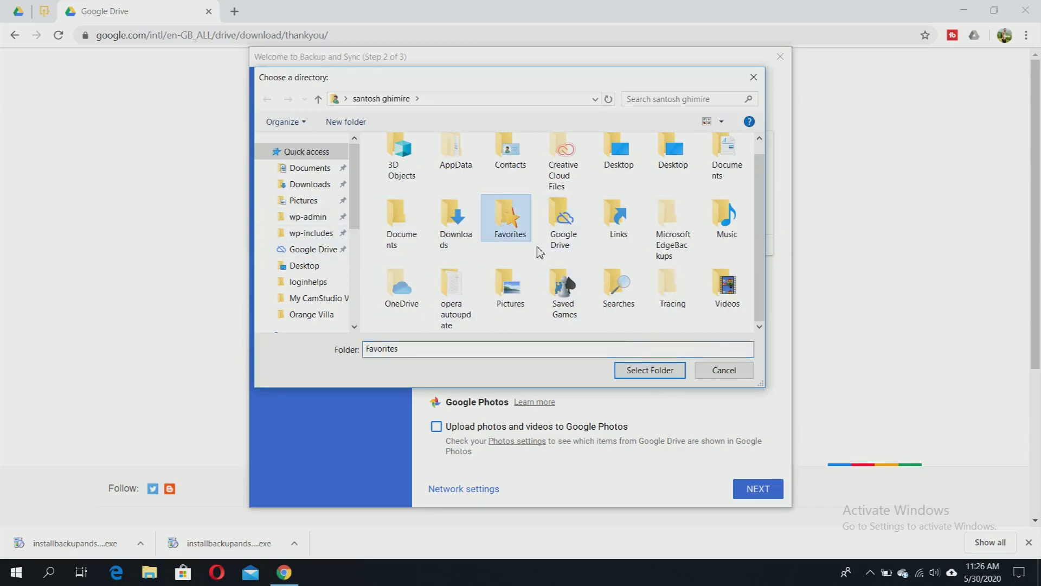
{"action": "left_click", "coordinate": [723, 374]}
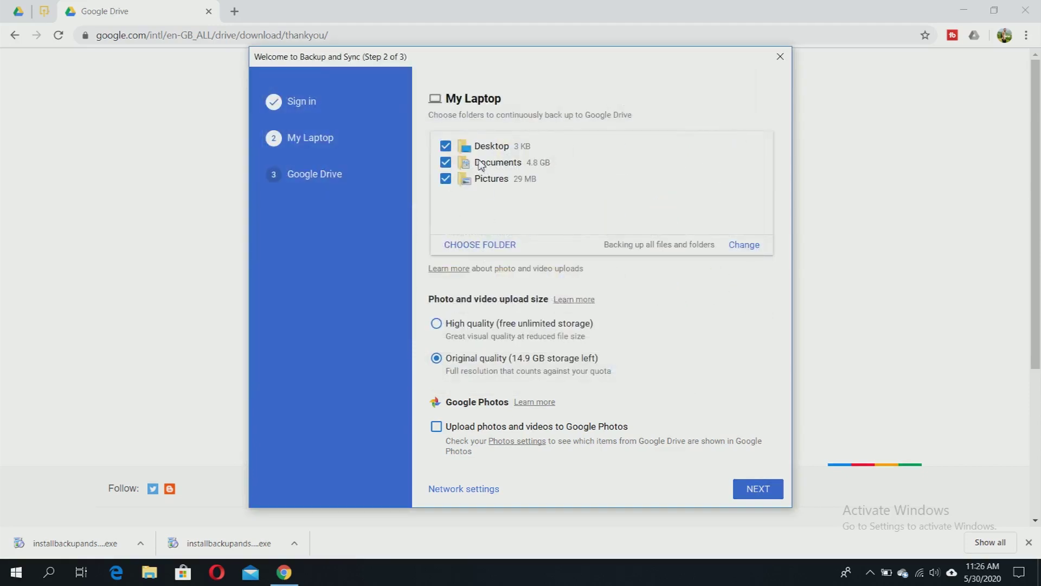
- Uncheck Documents and Desktop so only Pictures is backed up, and proceed
{"action": "left_click", "coordinate": [446, 163]}
{"action": "left_click", "coordinate": [447, 147]}
{"action": "left_click", "coordinate": [758, 491]}
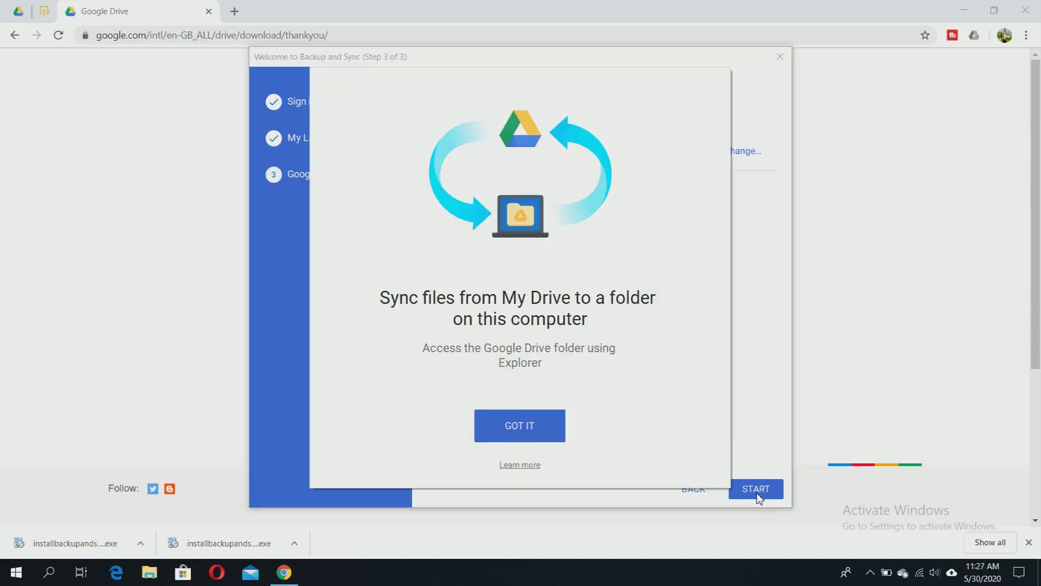
- Skip the My Drive intro, start syncing, and accept merging with the existing Drive folder
{"action": "left_click", "coordinate": [526, 431]}
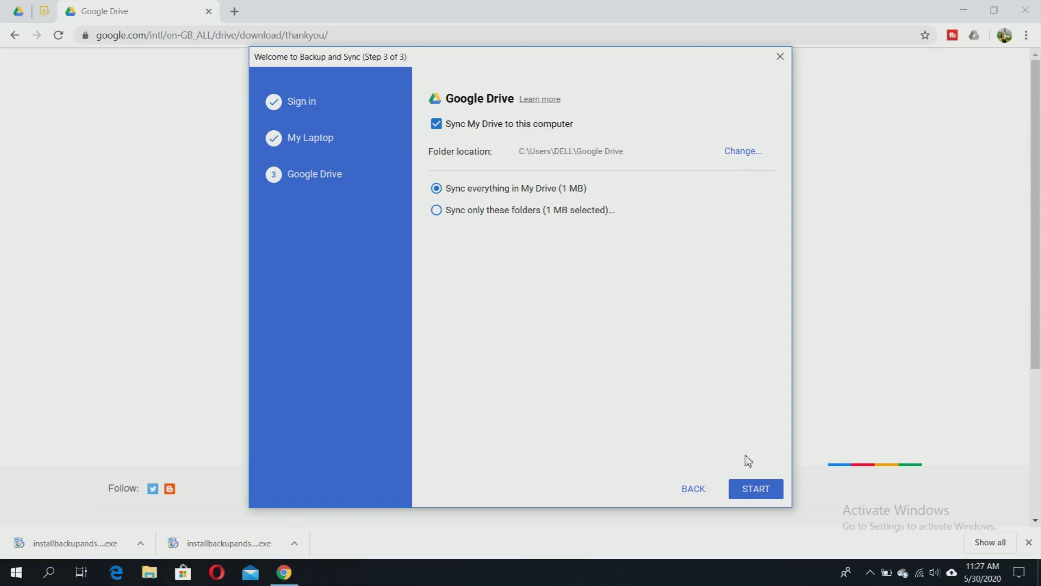
{"action": "left_click", "coordinate": [757, 494]}
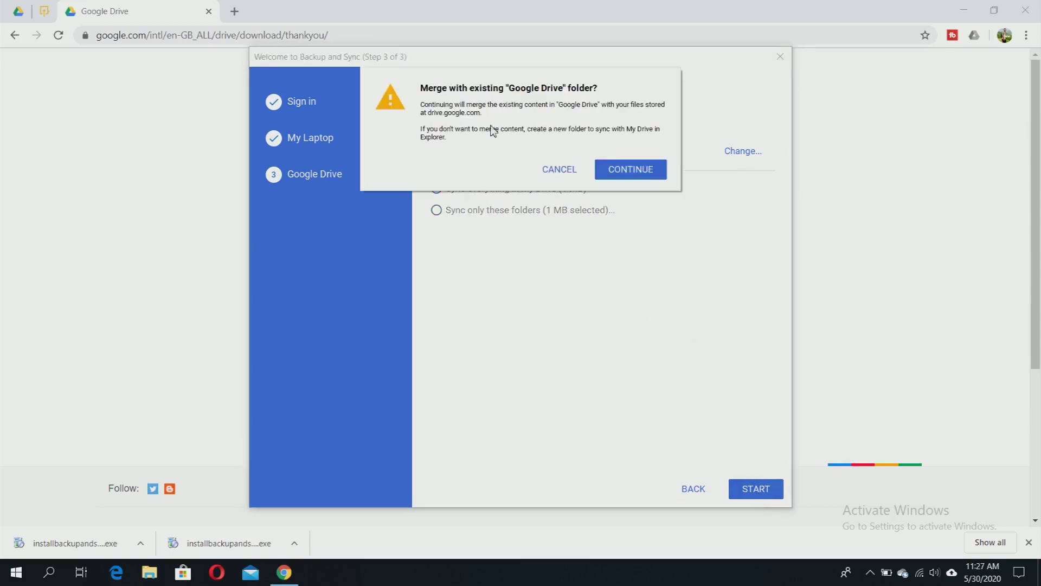
{"action": "left_click", "coordinate": [641, 173]}
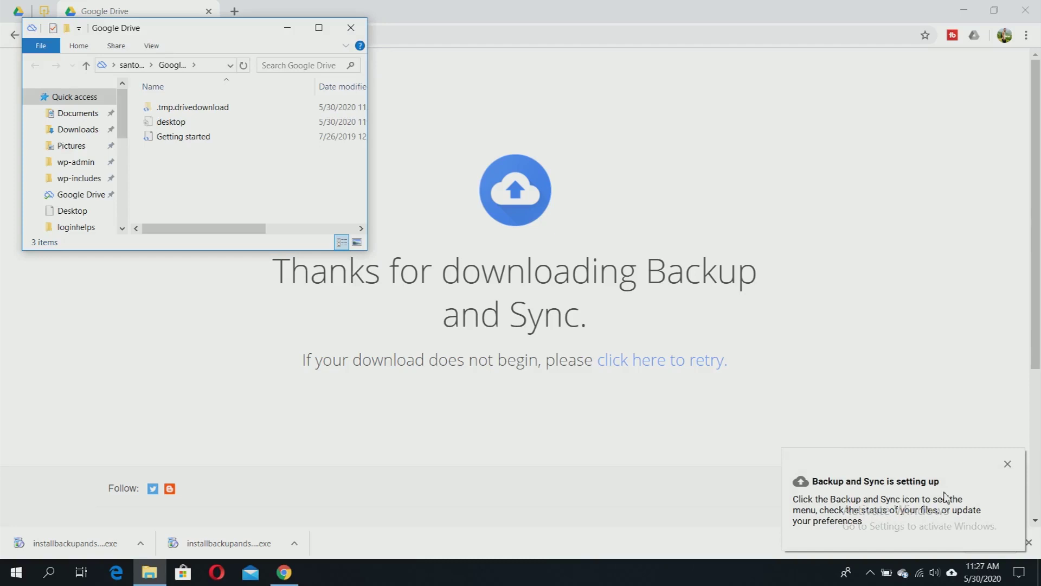
- Open Google Drive in Chrome from the Backup and Sync tray status panel
{"action": "left_click", "coordinate": [951, 576]}
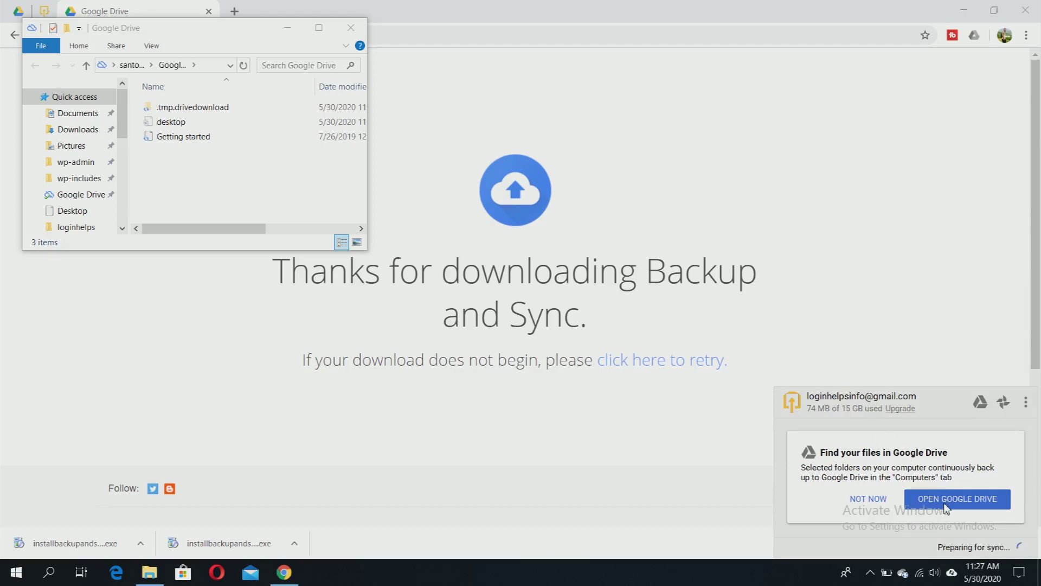
{"action": "left_click", "coordinate": [955, 505]}
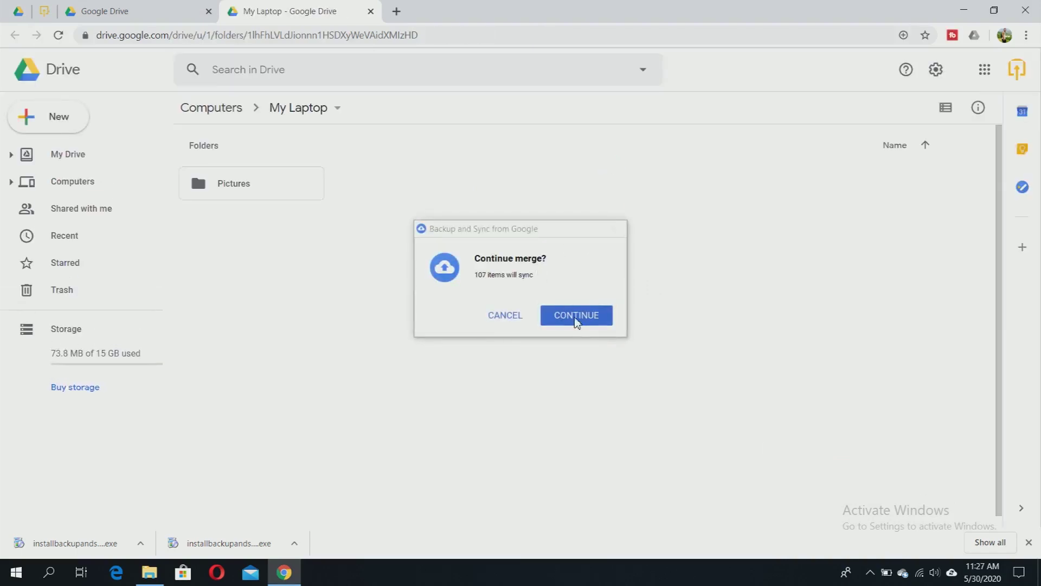
- Confirm merging the 107 items and open Computers > My Laptop > Pictures in Drive
{"action": "left_click", "coordinate": [577, 320]}
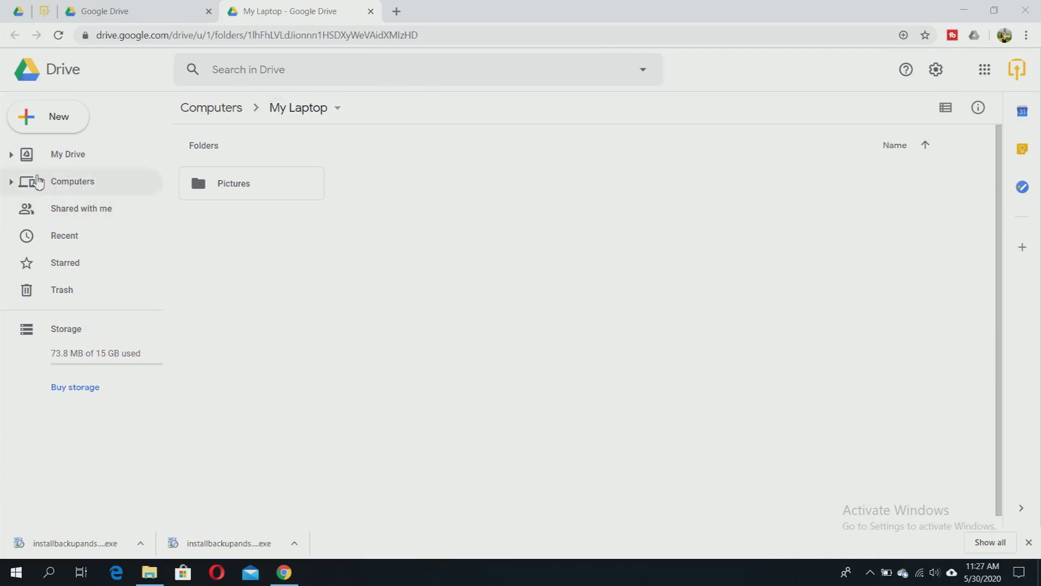
{"action": "left_click", "coordinate": [11, 184]}
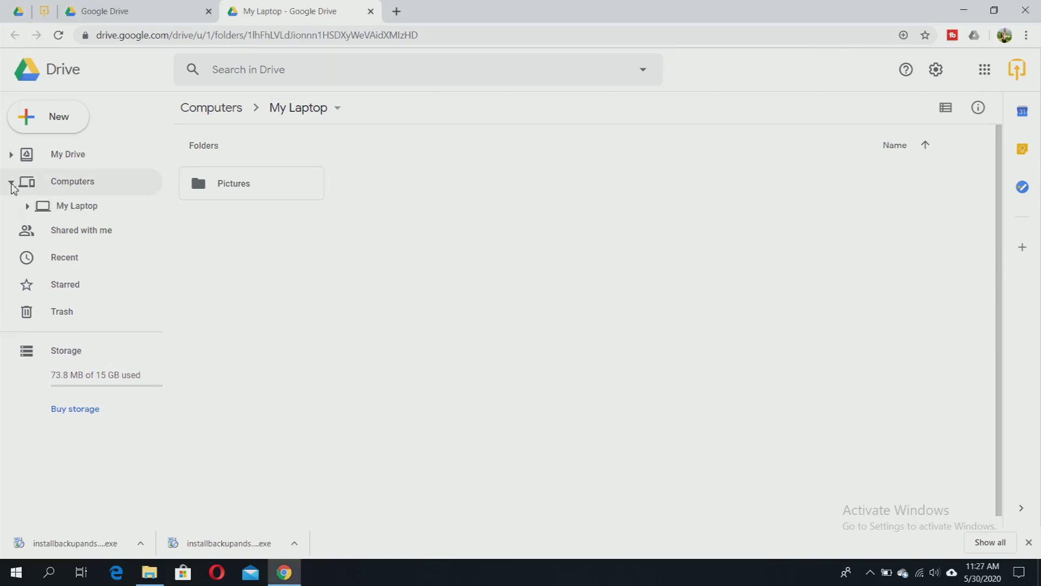
{"action": "left_click", "coordinate": [27, 209]}
{"action": "left_click", "coordinate": [73, 229]}
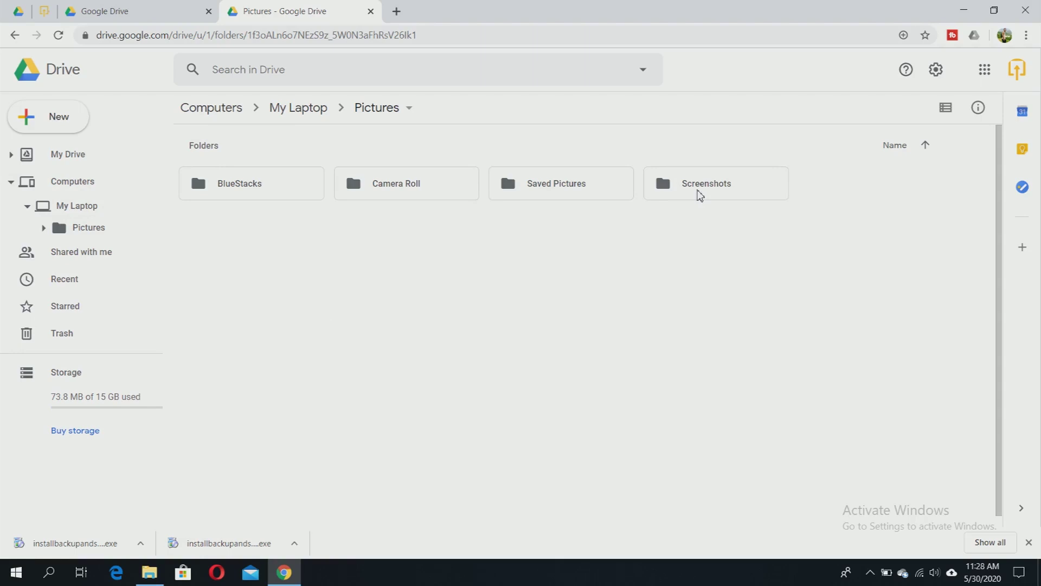
{"action": "left_click", "coordinate": [284, 572]}
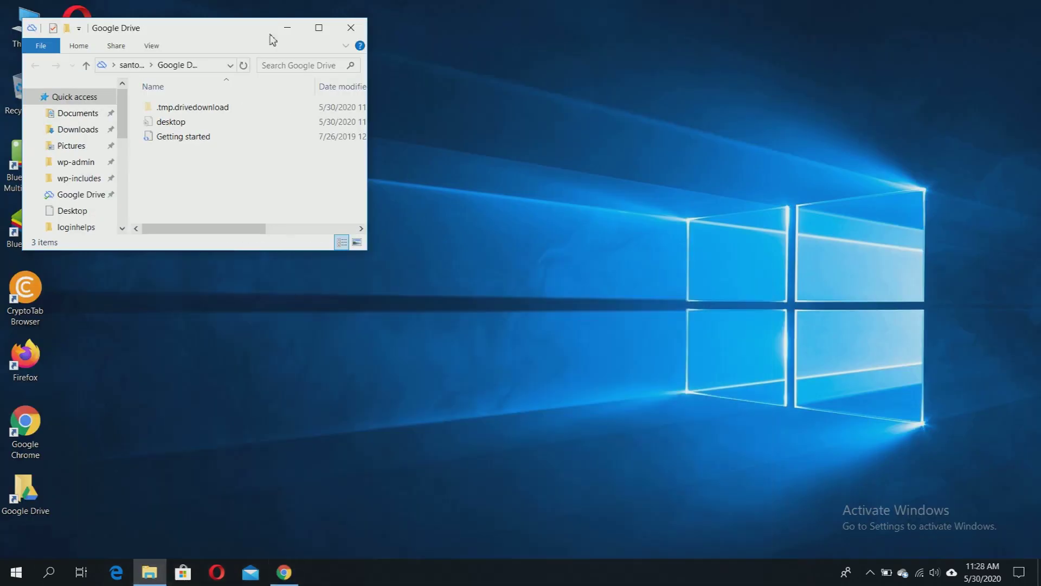
- Maximize File Explorer and open local Pictures > Screenshots, showing 41 synced images
{"action": "double_click", "coordinate": [188, 19]}
{"action": "double_click", "coordinate": [200, 1]}
{"action": "left_click", "coordinate": [319, 27]}
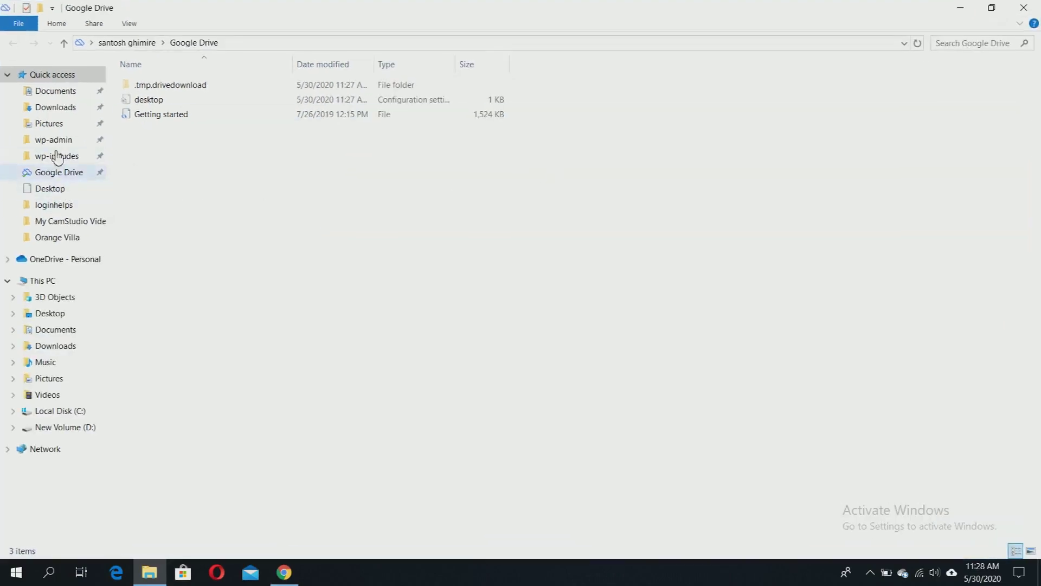
{"action": "left_click", "coordinate": [48, 126]}
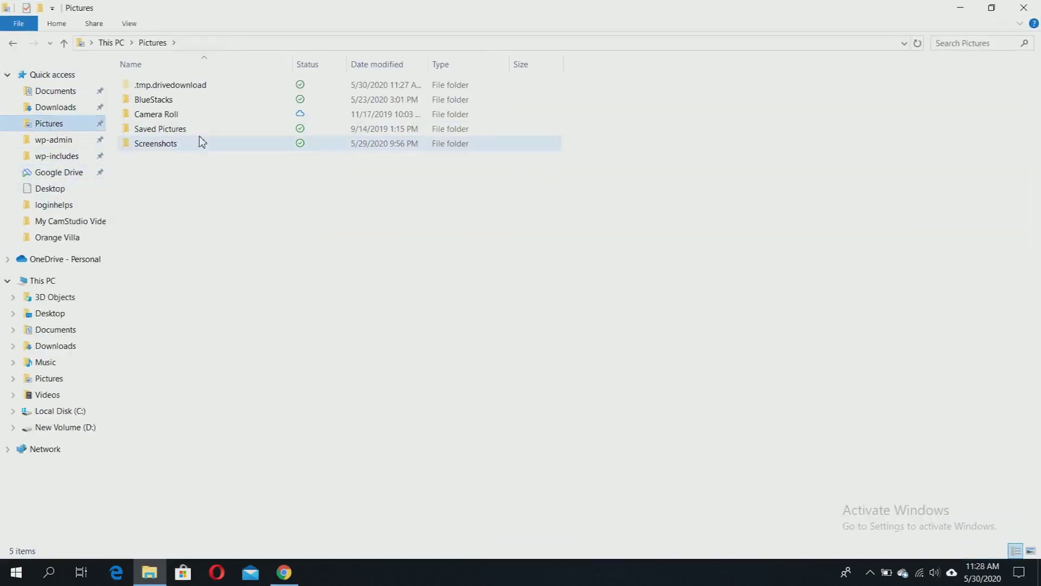
{"action": "double_click", "coordinate": [146, 145]}
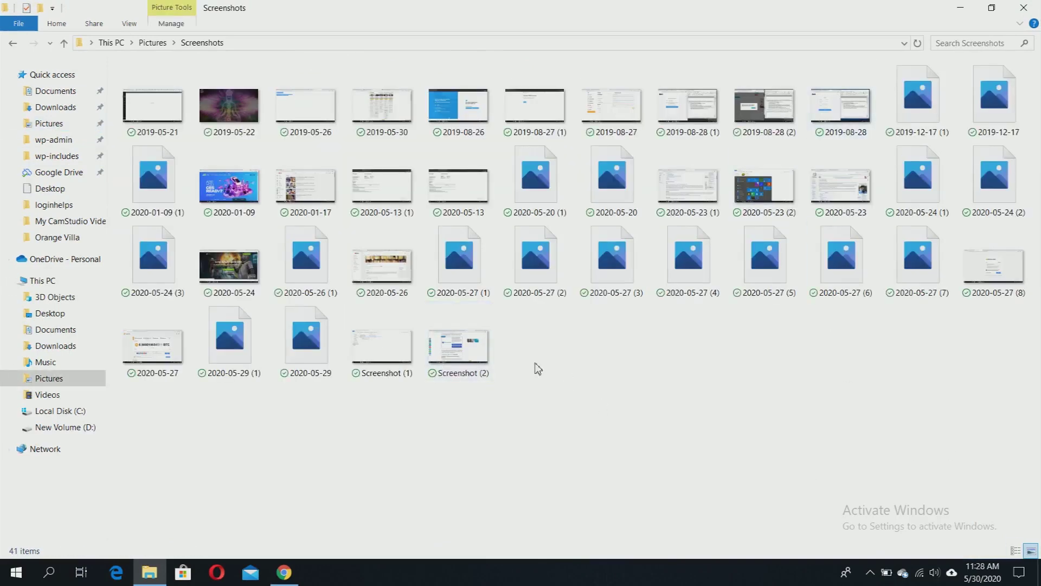
- Check the uploaded Screenshots folder in Google Drive, then return to the Login Helps article
{"action": "left_click", "coordinate": [284, 572]}
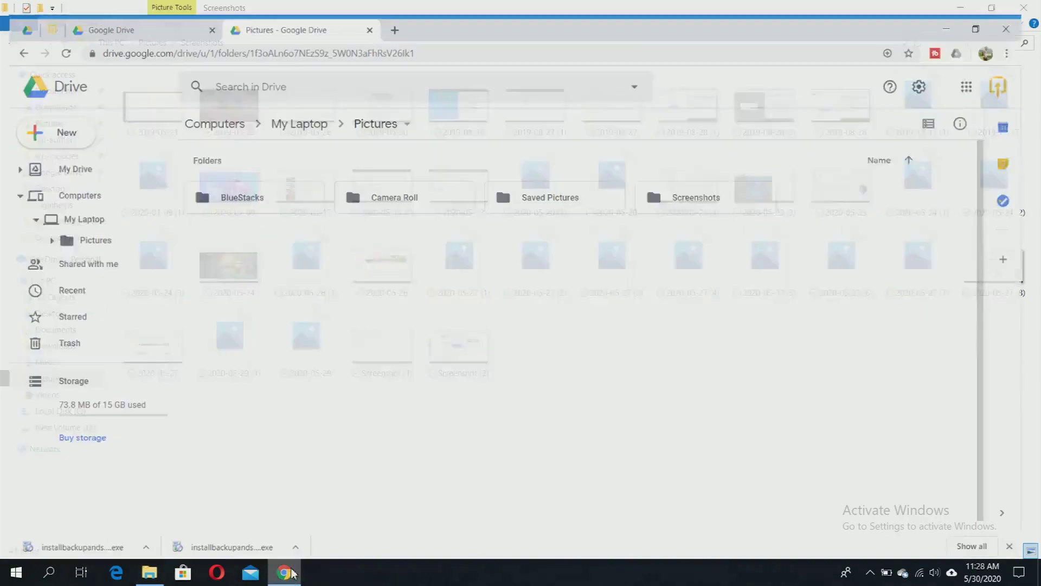
{"action": "double_click", "coordinate": [701, 193]}
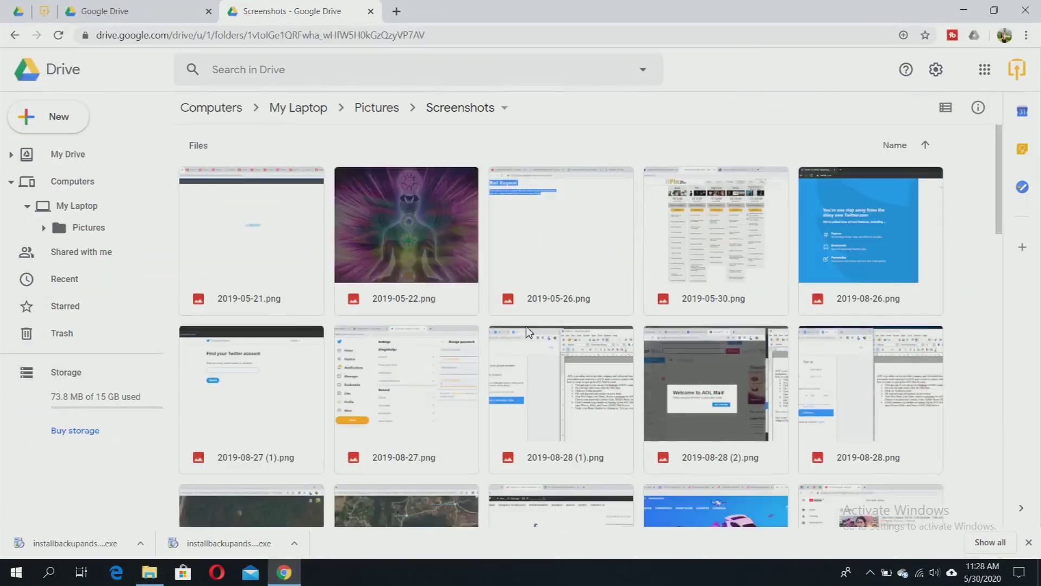
{"action": "scroll", "coordinate": [520, 336], "scroll_direction": "down", "scroll_amount": 20}
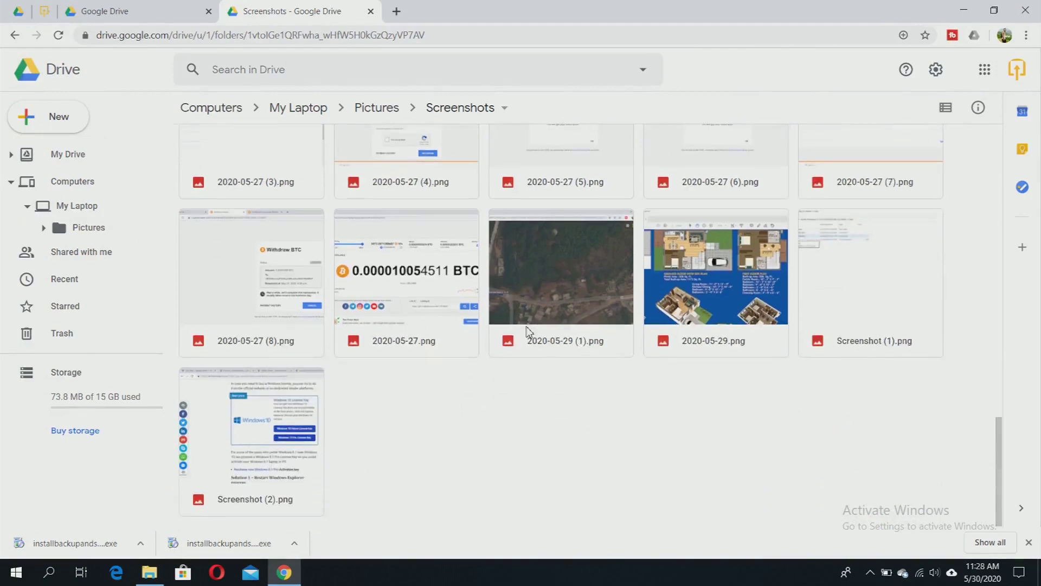
{"action": "scroll", "coordinate": [529, 331], "scroll_direction": "up", "scroll_amount": 20}
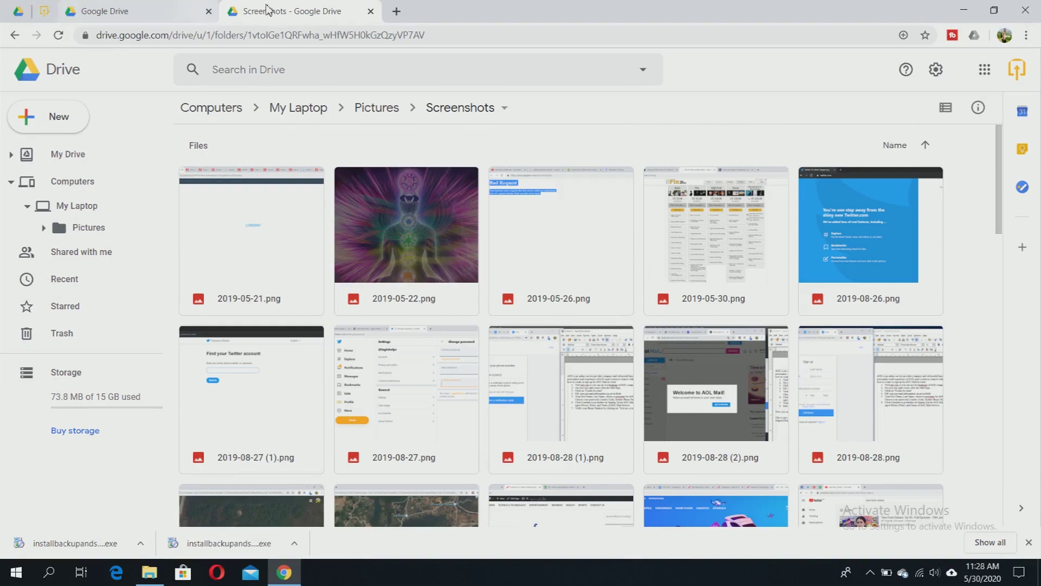
{"action": "left_click", "coordinate": [44, 11]}
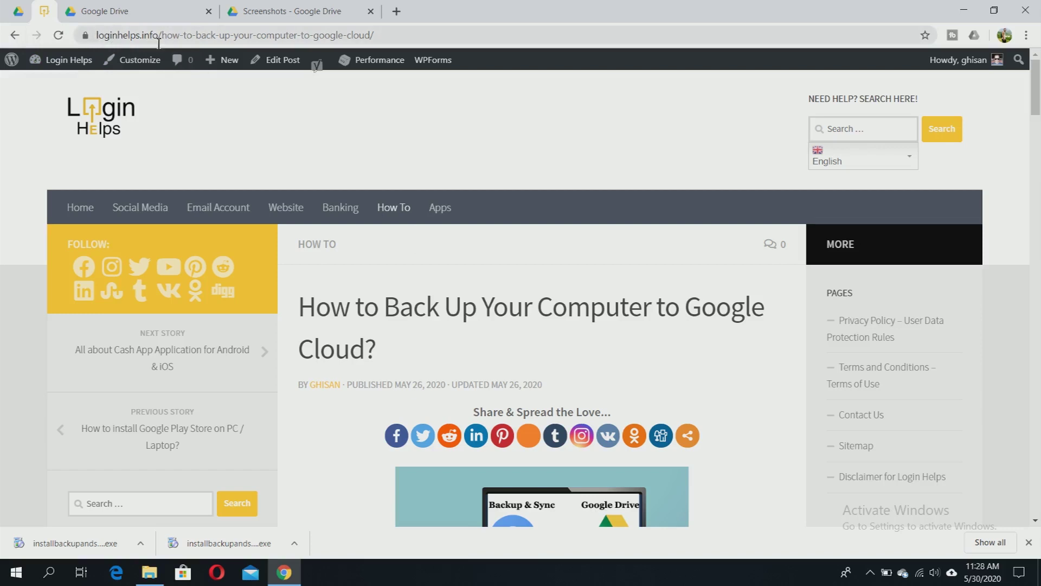
{"action": "scroll", "coordinate": [384, 239], "scroll_direction": "down", "scroll_amount": 2}
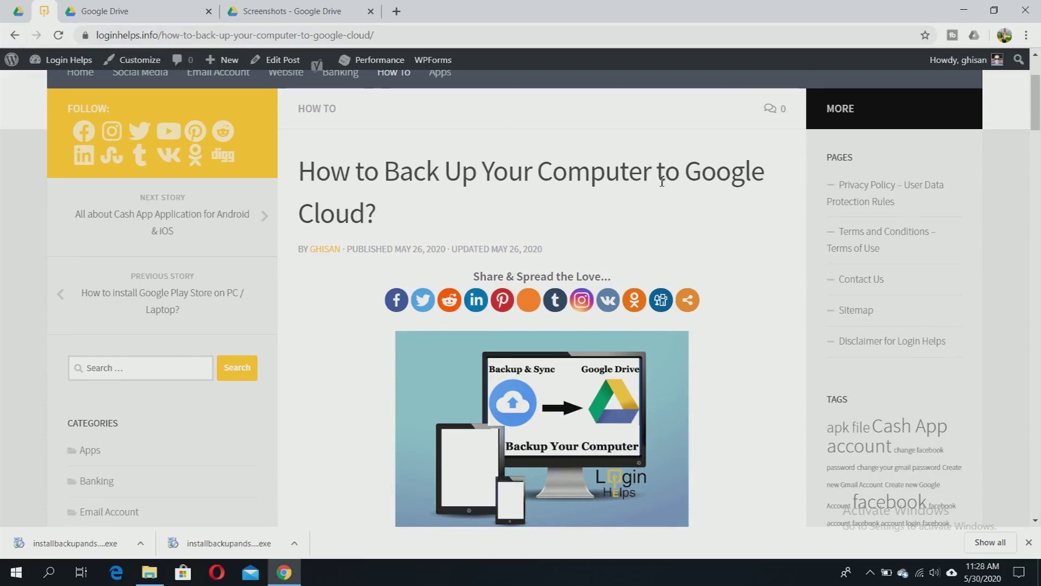
{"action": "scroll", "coordinate": [708, 223], "scroll_direction": "down", "scroll_amount": 5}
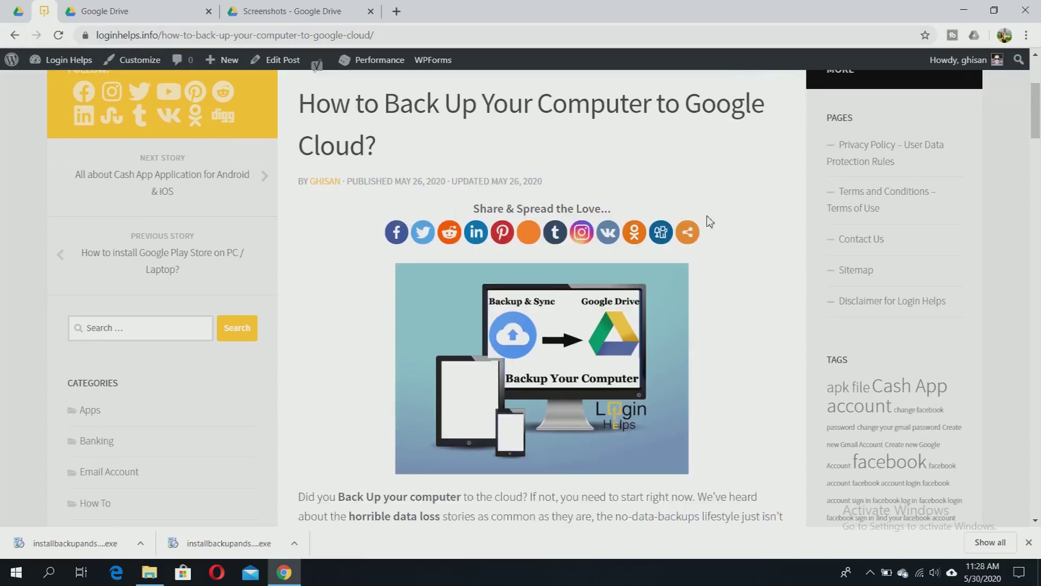
{"action": "scroll", "coordinate": [741, 240], "scroll_direction": "down", "scroll_amount": 2}
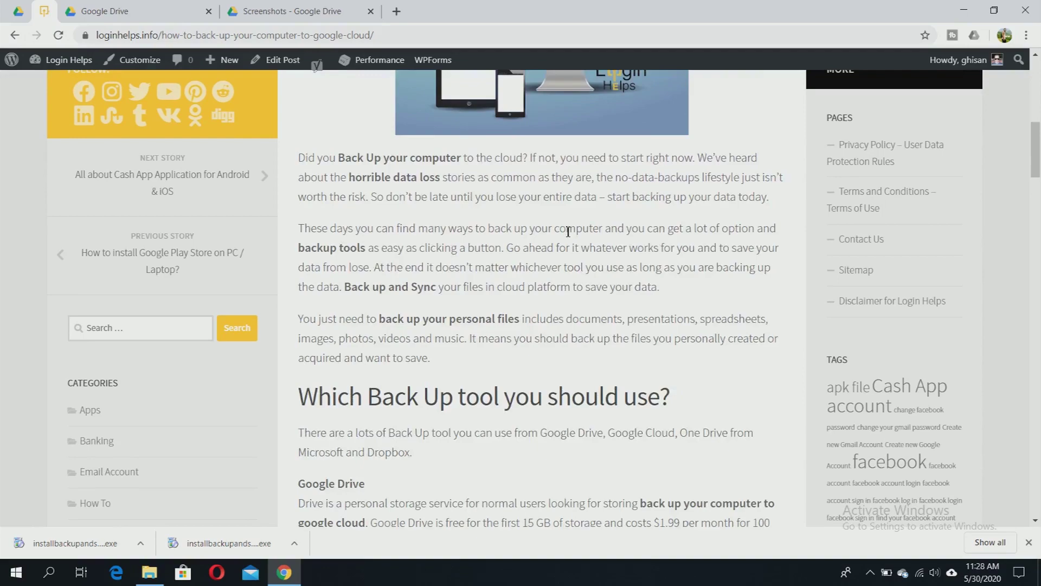
{"action": "scroll", "coordinate": [553, 238], "scroll_direction": "down", "scroll_amount": 7}
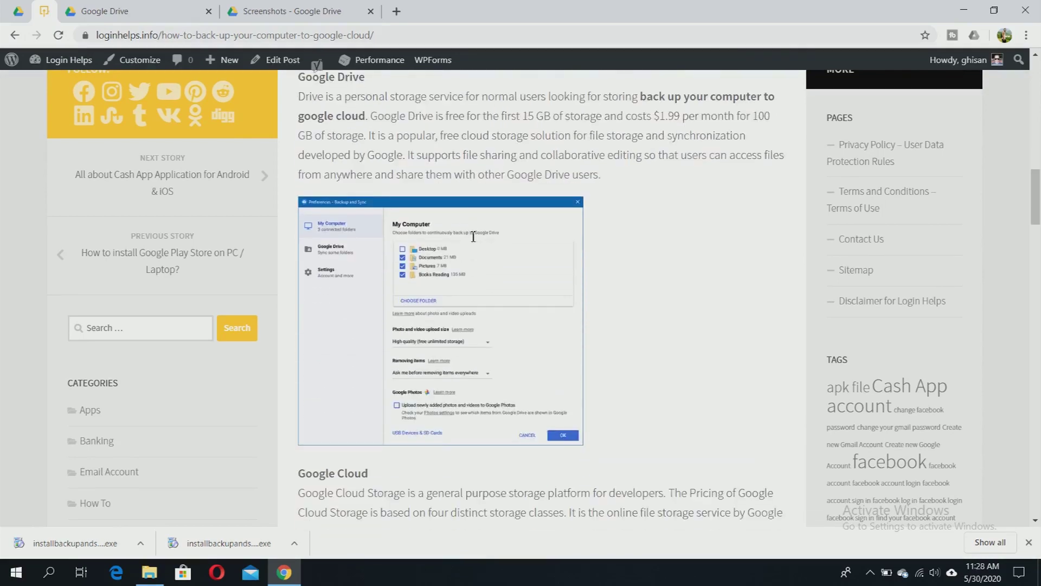
{"action": "scroll", "coordinate": [474, 237], "scroll_direction": "up", "scroll_amount": 2}
{"action": "scroll", "coordinate": [600, 263], "scroll_direction": "down", "scroll_amount": 10}
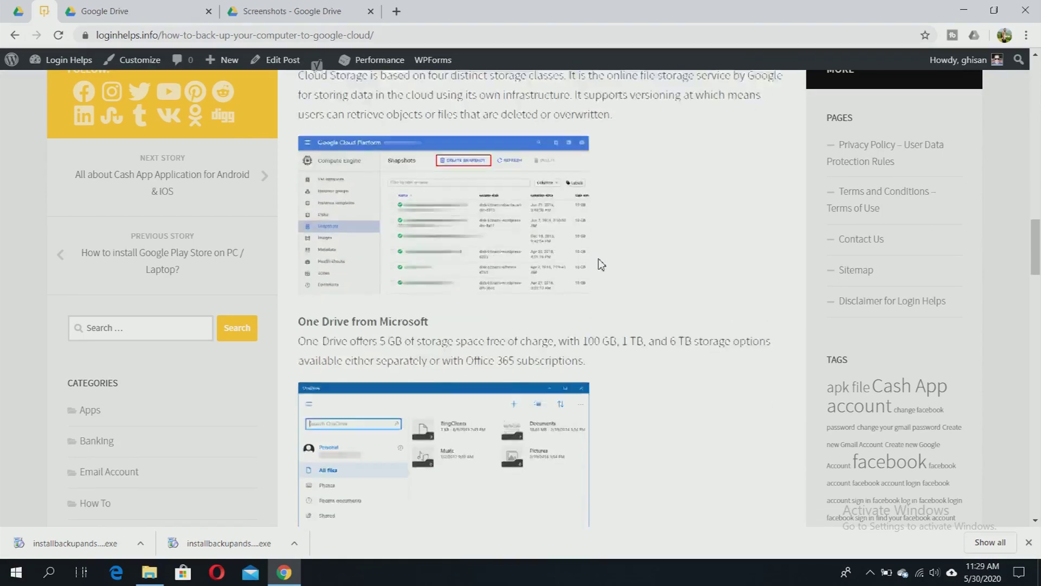
{"action": "scroll", "coordinate": [600, 264], "scroll_direction": "down", "scroll_amount": 15}
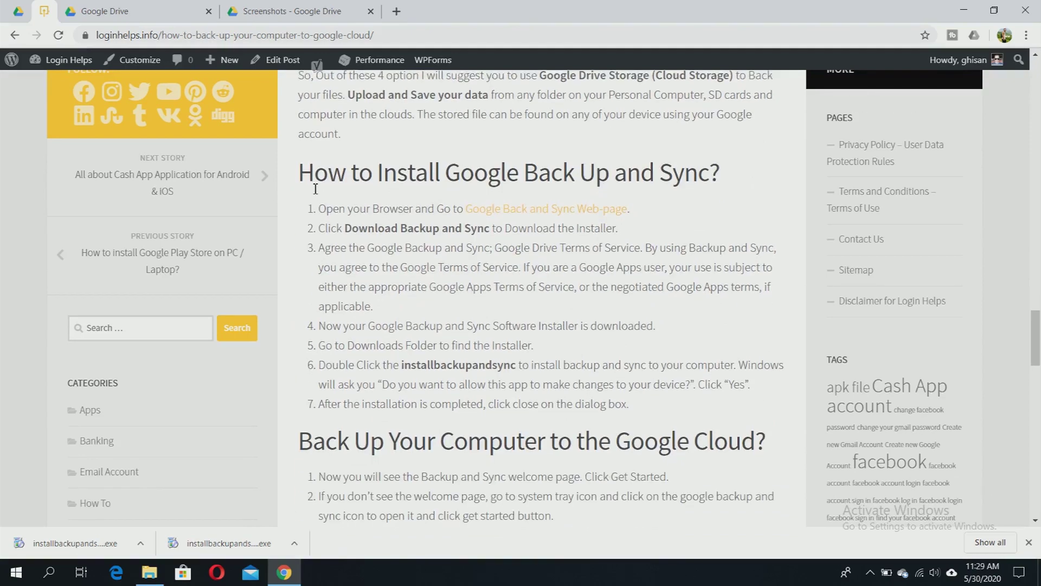
{"action": "left_click_drag", "start_coordinate": [306, 174], "coordinate": [740, 166]}
{"action": "left_click", "coordinate": [735, 196]}
{"action": "scroll", "coordinate": [736, 196], "scroll_direction": "down", "scroll_amount": 2}
{"action": "scroll", "coordinate": [677, 248], "scroll_direction": "down", "scroll_amount": 10}
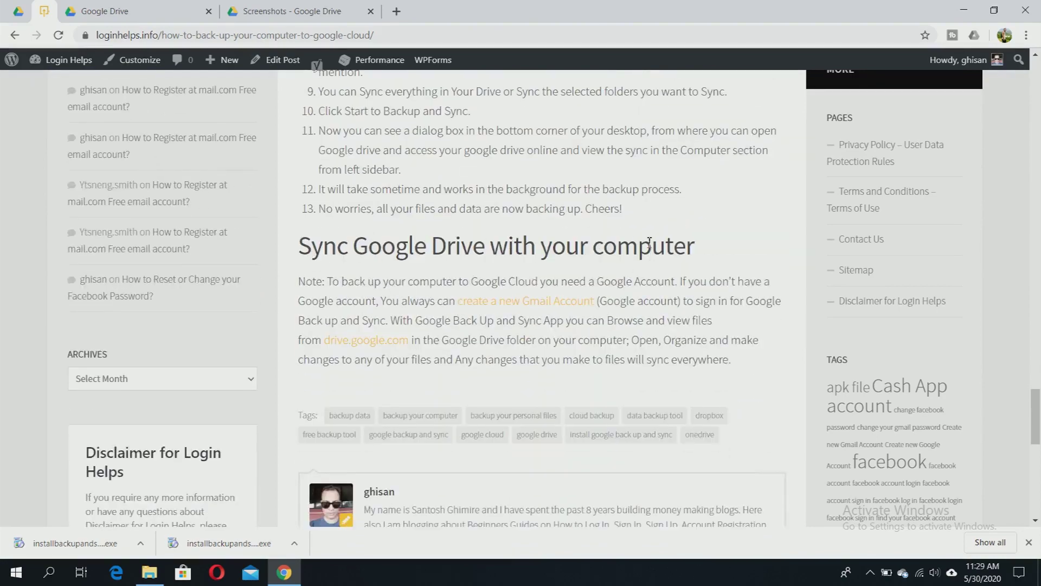
{"action": "scroll", "coordinate": [680, 277], "scroll_direction": "up", "scroll_amount": 20}
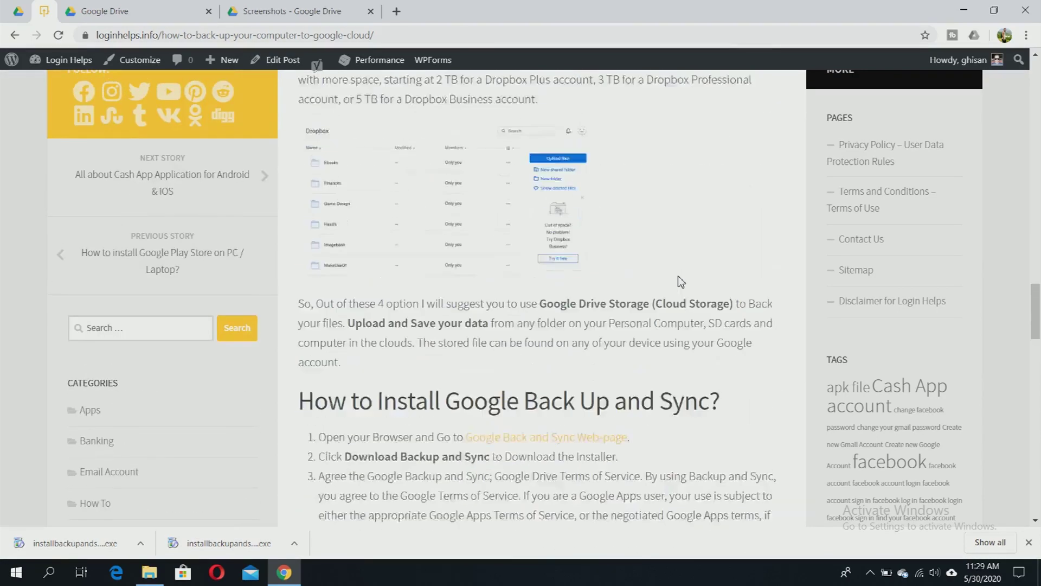
{"action": "scroll", "coordinate": [681, 282], "scroll_direction": "up", "scroll_amount": 20}
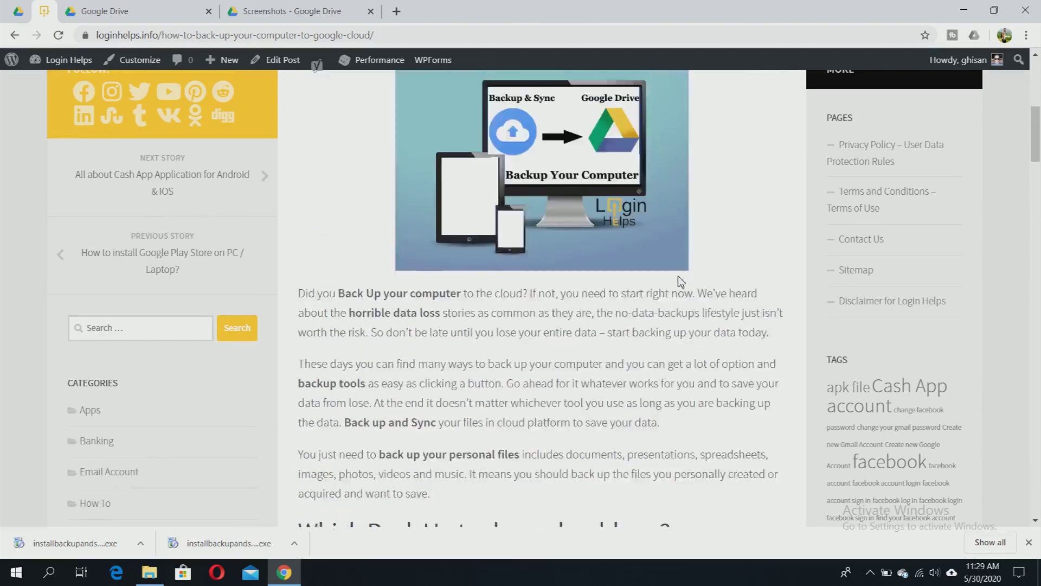
{"action": "scroll", "coordinate": [345, 229], "scroll_direction": "down", "scroll_amount": 2}
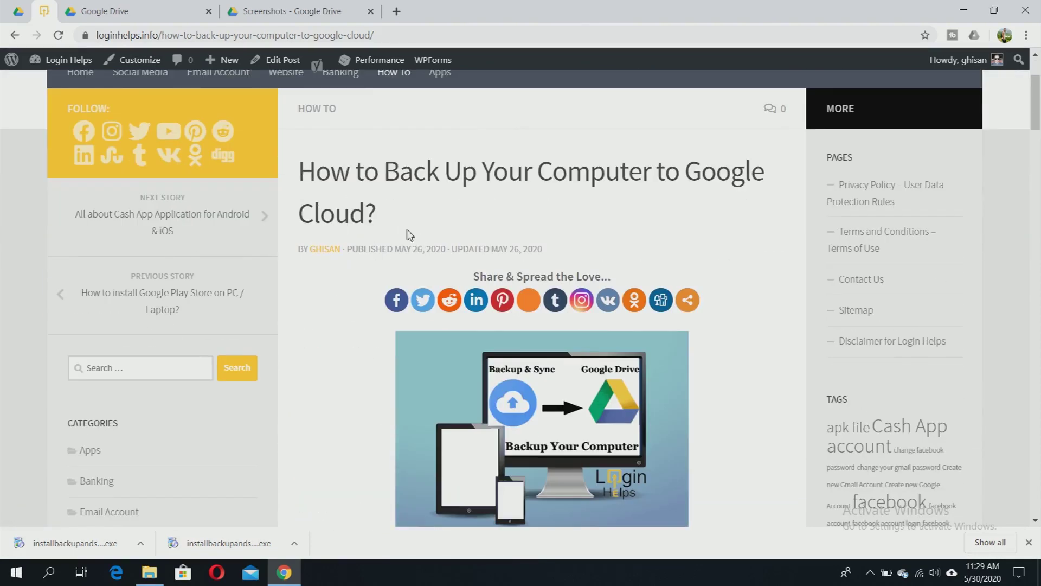
{"action": "scroll", "coordinate": [681, 293], "scroll_direction": "down", "scroll_amount": 4}
{"action": "scroll", "coordinate": [675, 284], "scroll_direction": "up", "scroll_amount": 1}
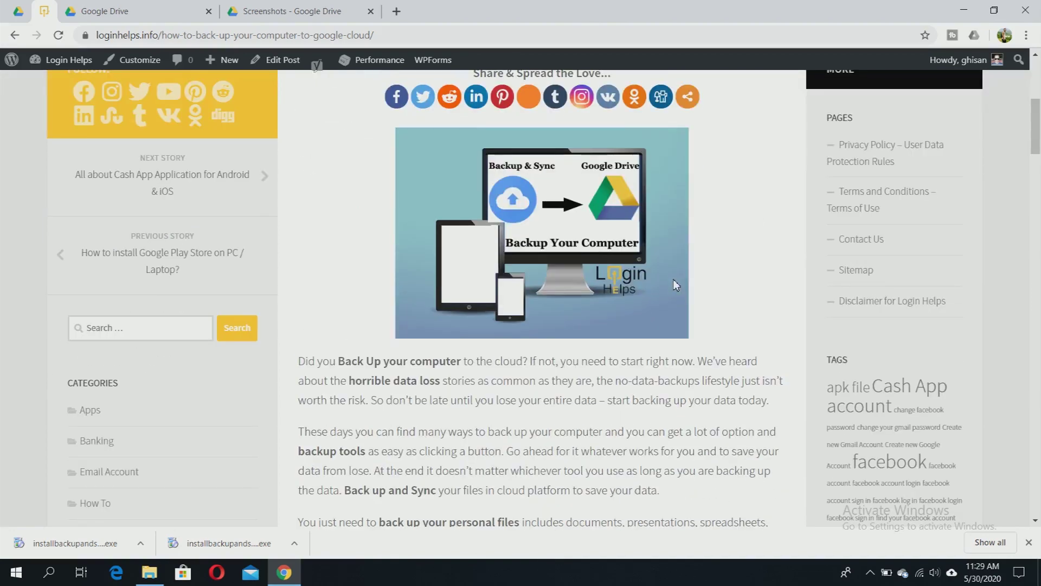